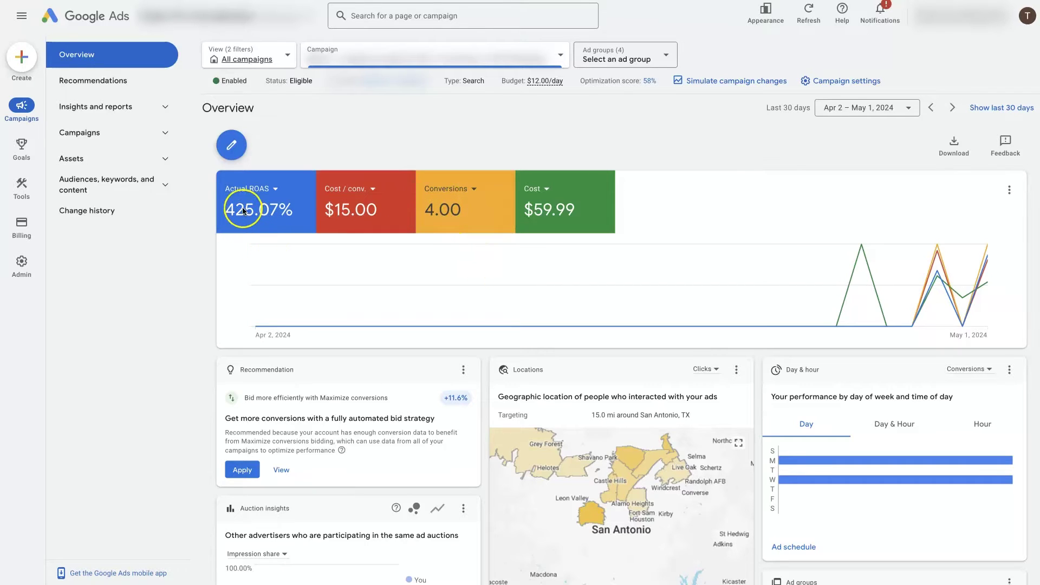
Step: Look at the design appearance options and close them without changes
left_click(505, 156)
left_click(765, 12)
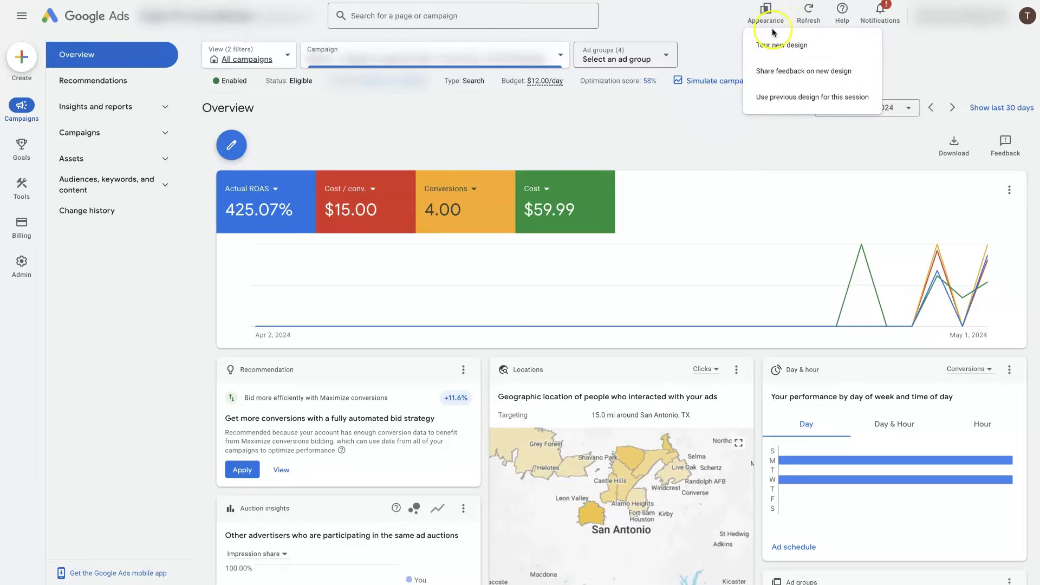
left_click(741, 20)
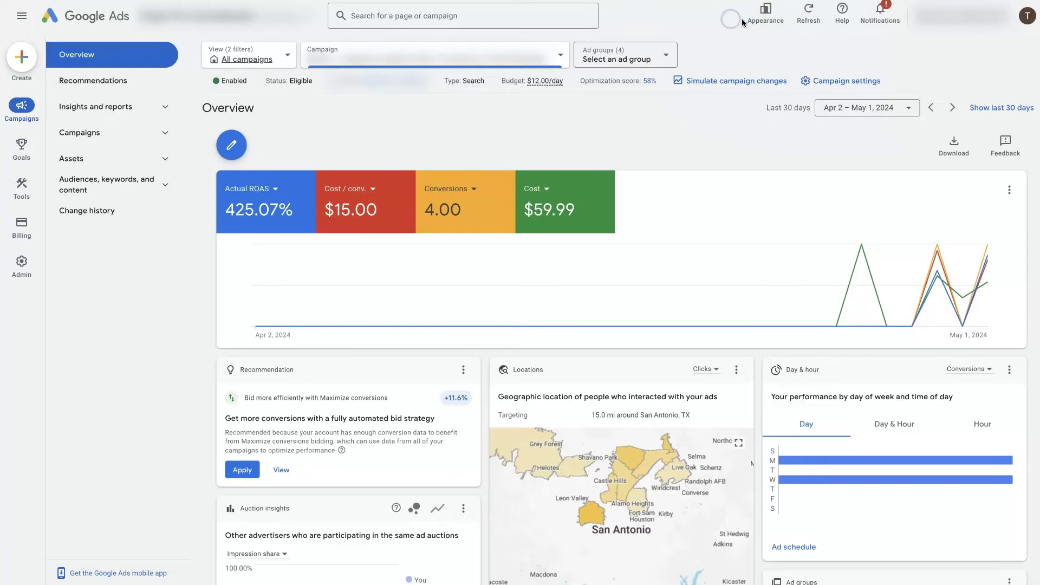
Step: In Campaign settings, switch conversion goals to Account-default and back to Campaign-specific
left_click(844, 84)
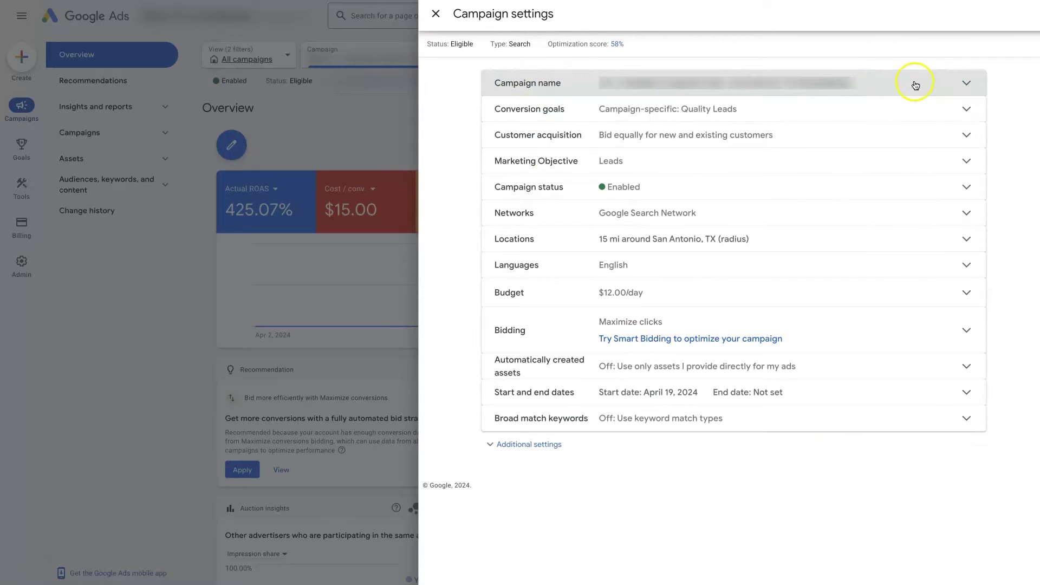
left_click(968, 113)
left_click(628, 152)
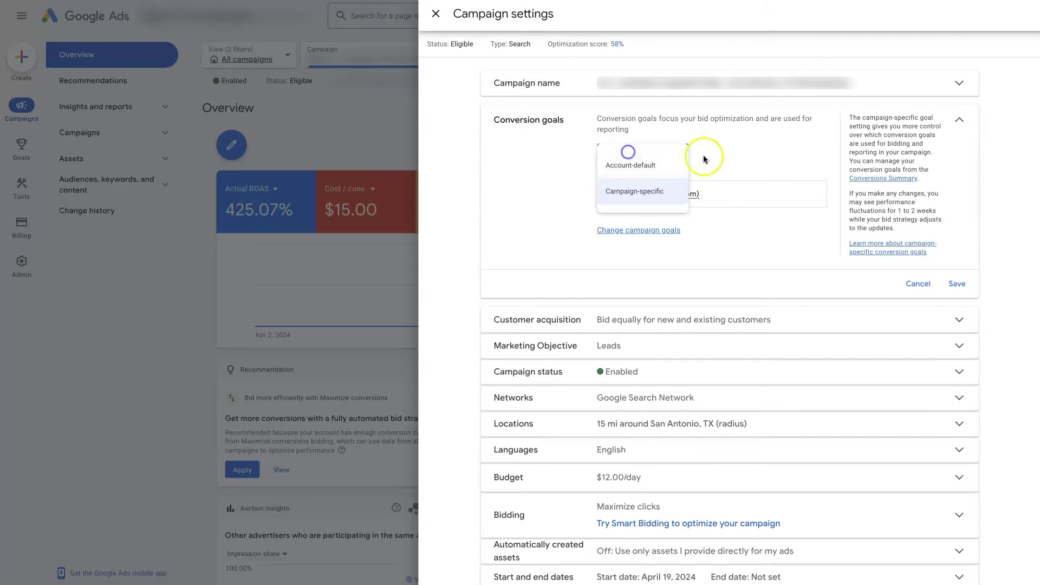
left_click(630, 165)
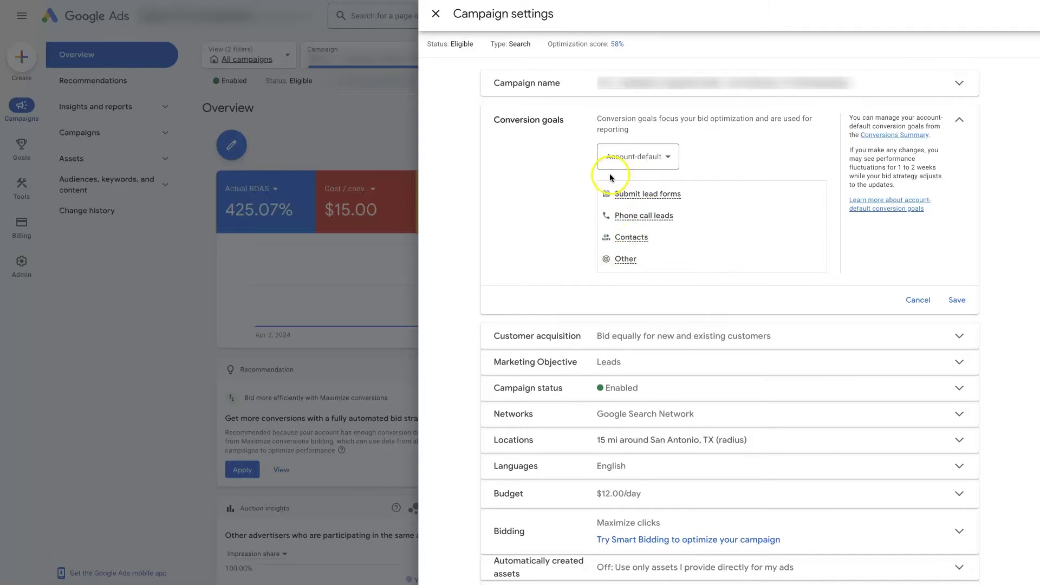
left_click(633, 157)
left_click(649, 193)
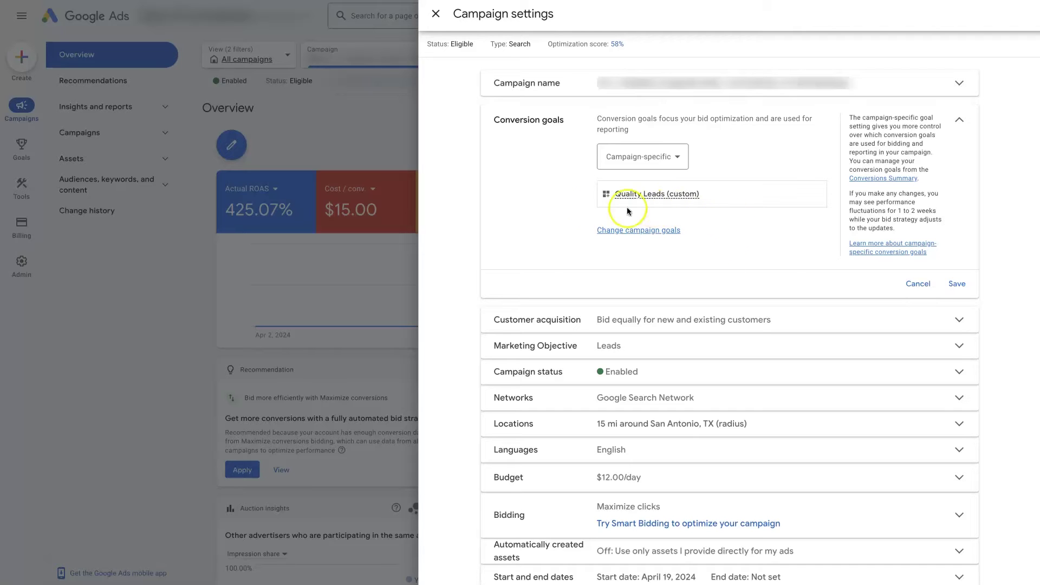
left_click(959, 123)
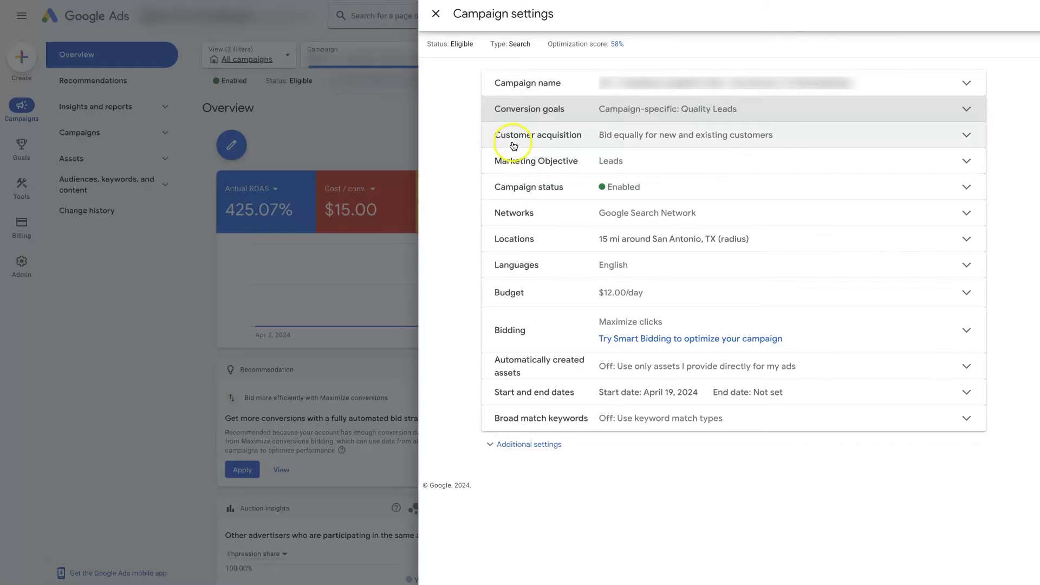
left_click(763, 144)
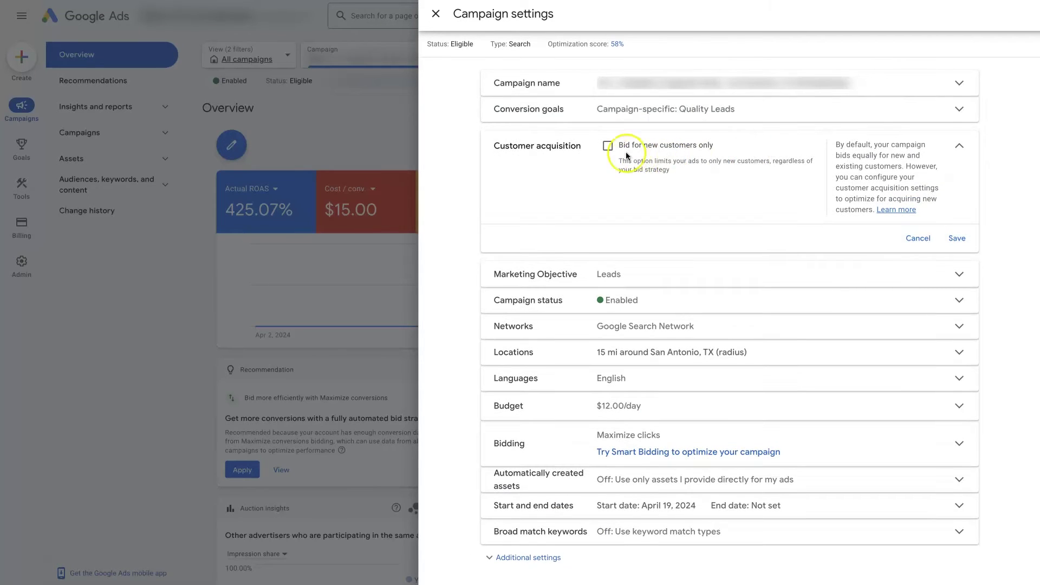
left_click(957, 145)
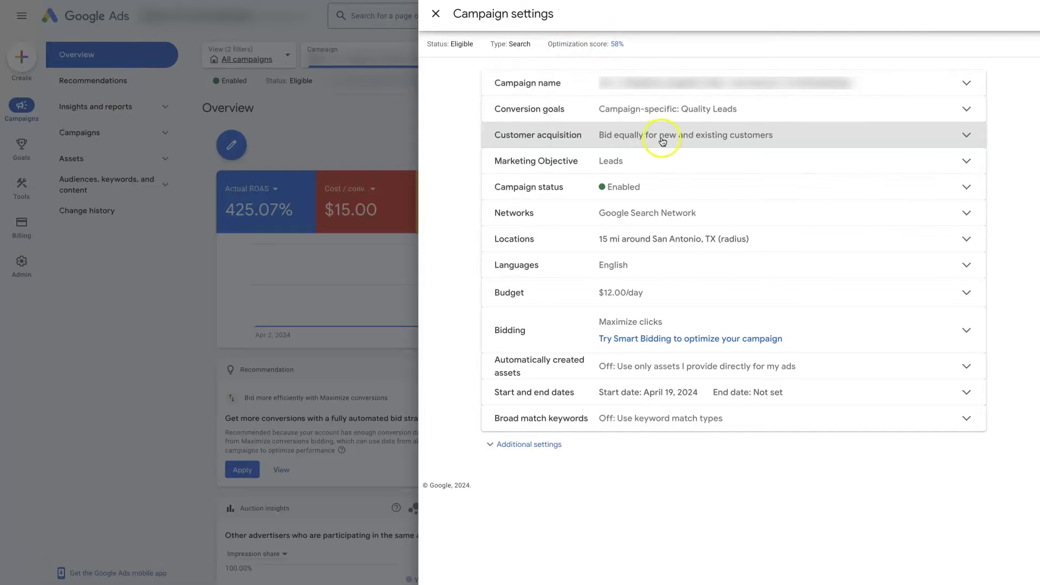
left_click(659, 163)
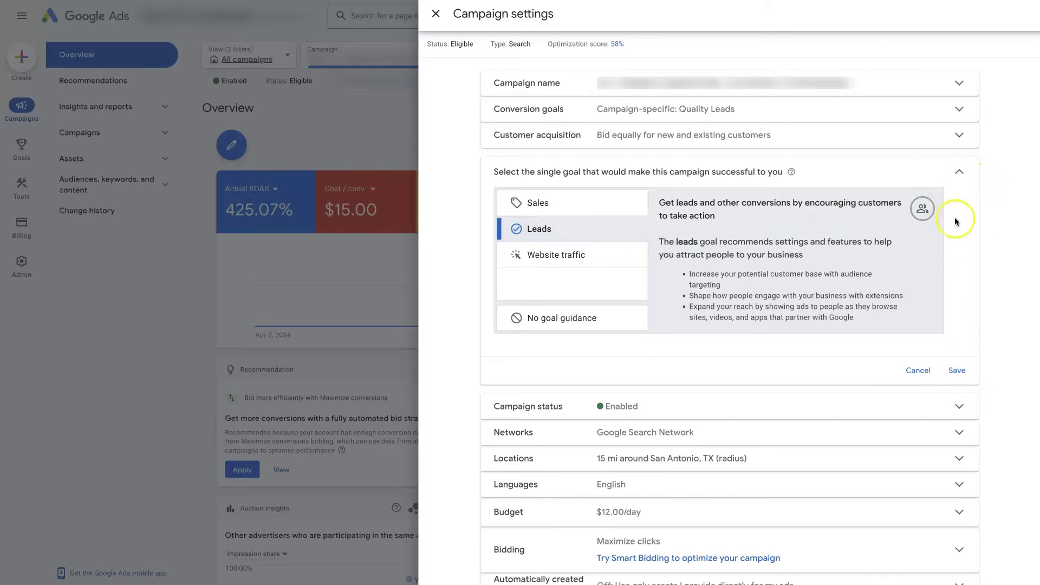
left_click(959, 172)
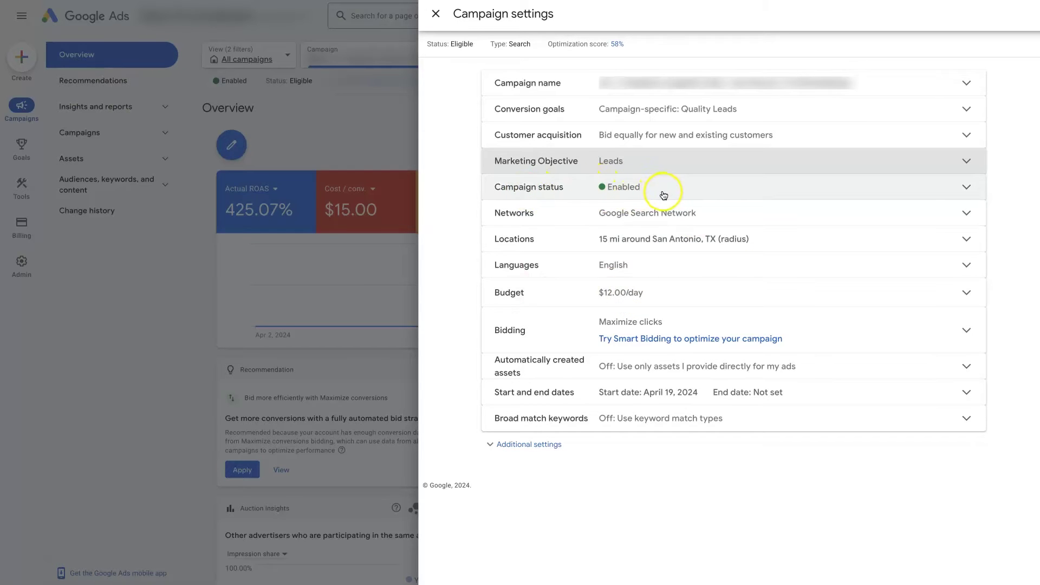
left_click(964, 215)
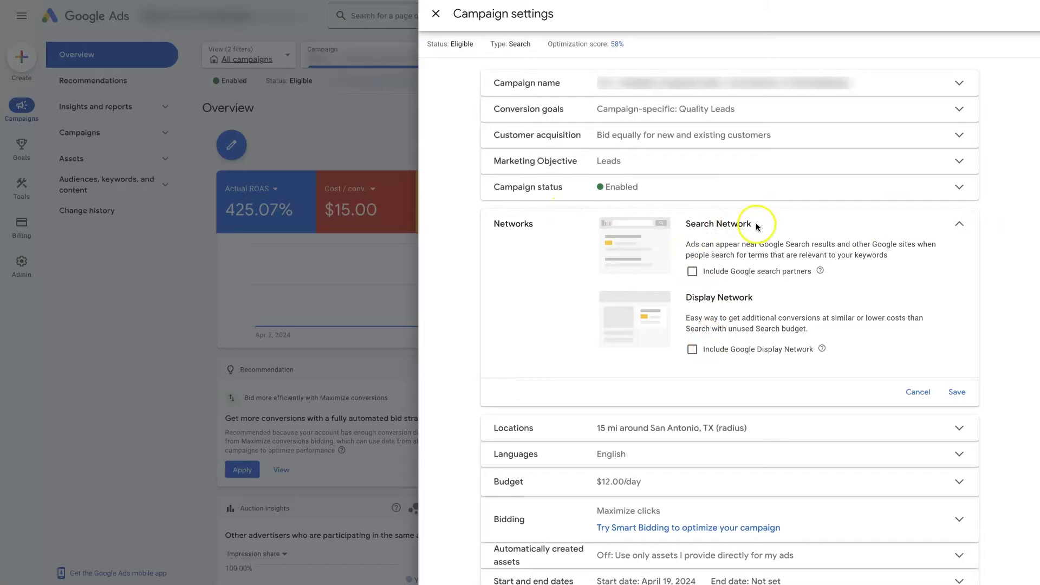
left_click_drag(753, 223, 686, 222)
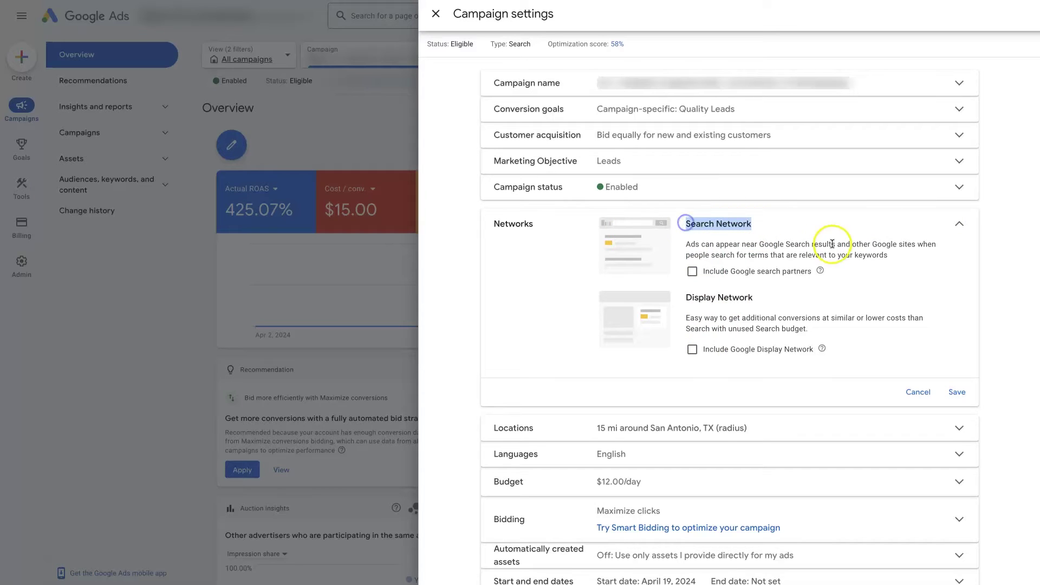
left_click(872, 244)
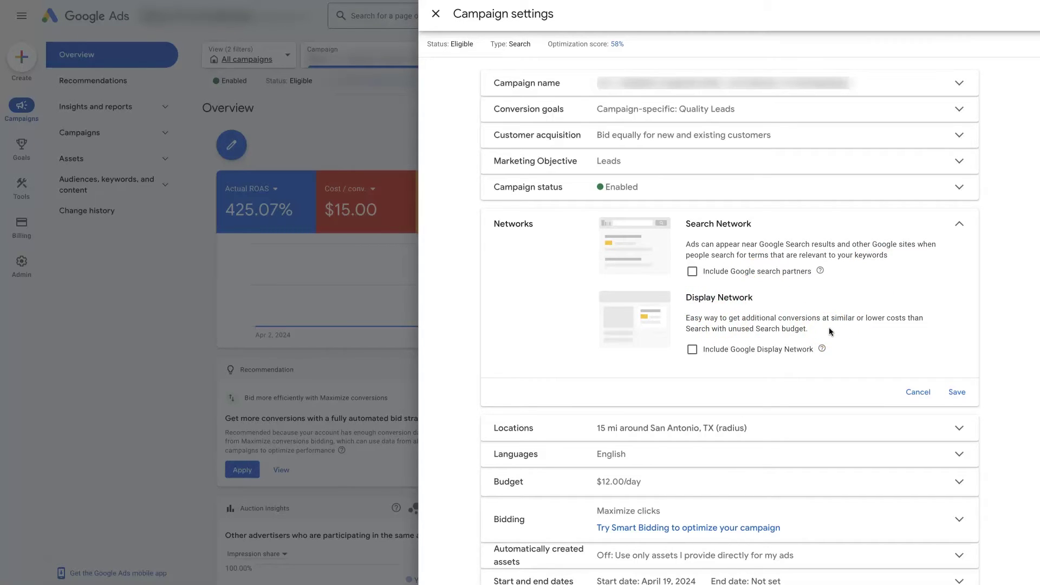
left_click(962, 233)
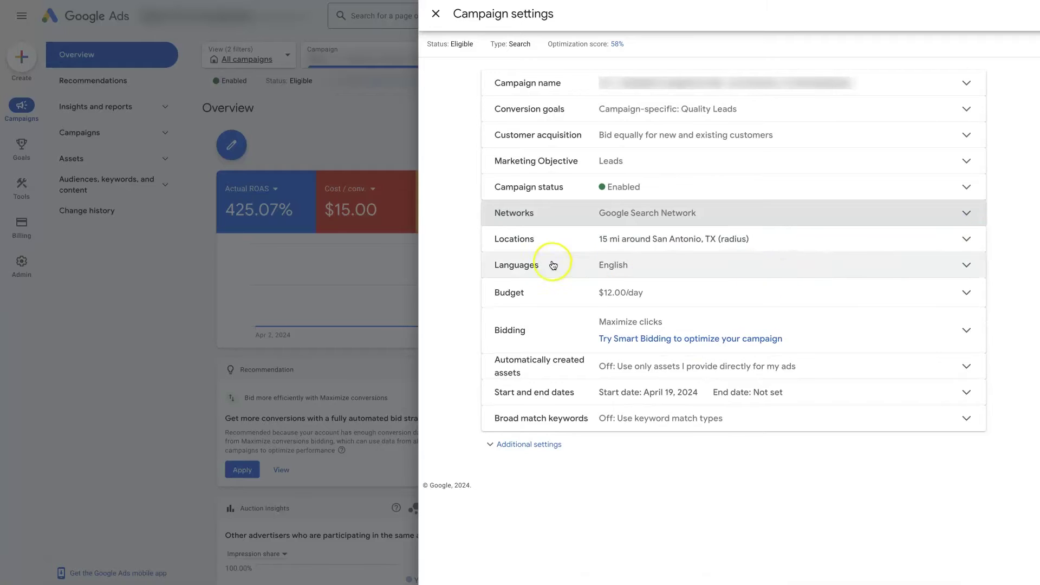
Step: Show the 15 mi San Antonio, TX location targeting with its Presence target options
left_click(765, 240)
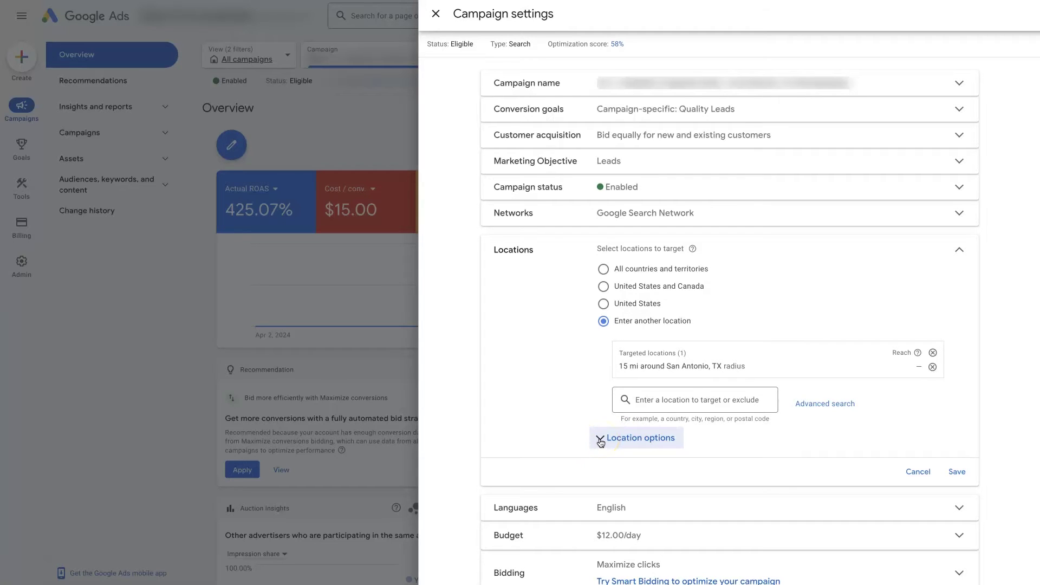
left_click(600, 441)
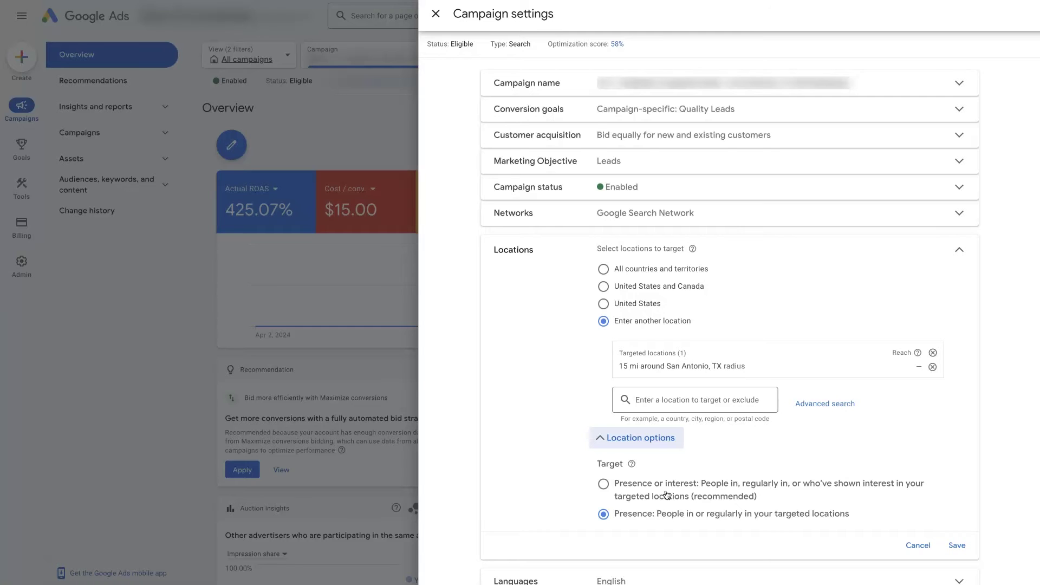
Step: Collapse the Locations row and check the Languages setting
left_click(959, 253)
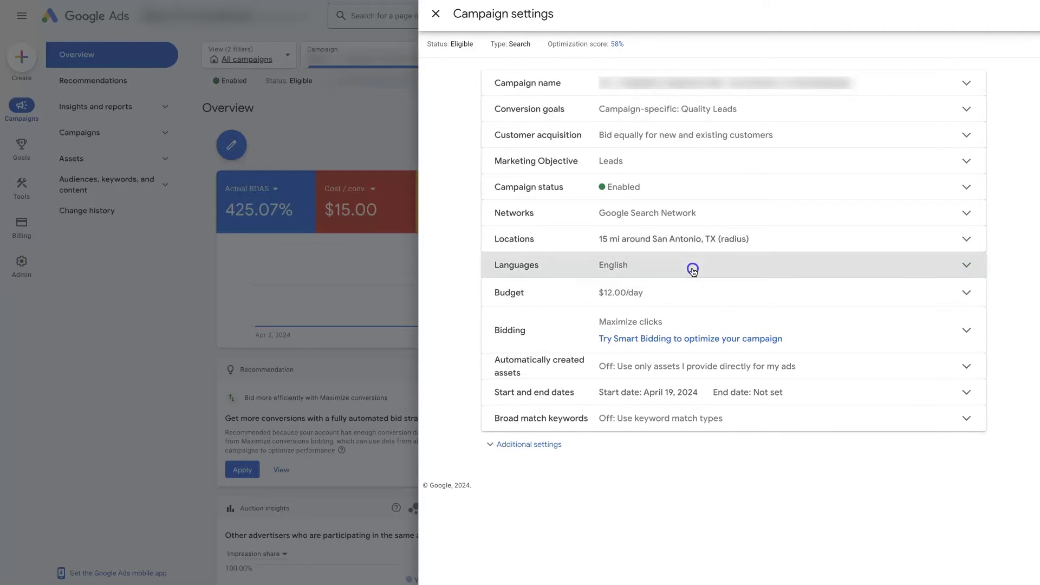
left_click(693, 269)
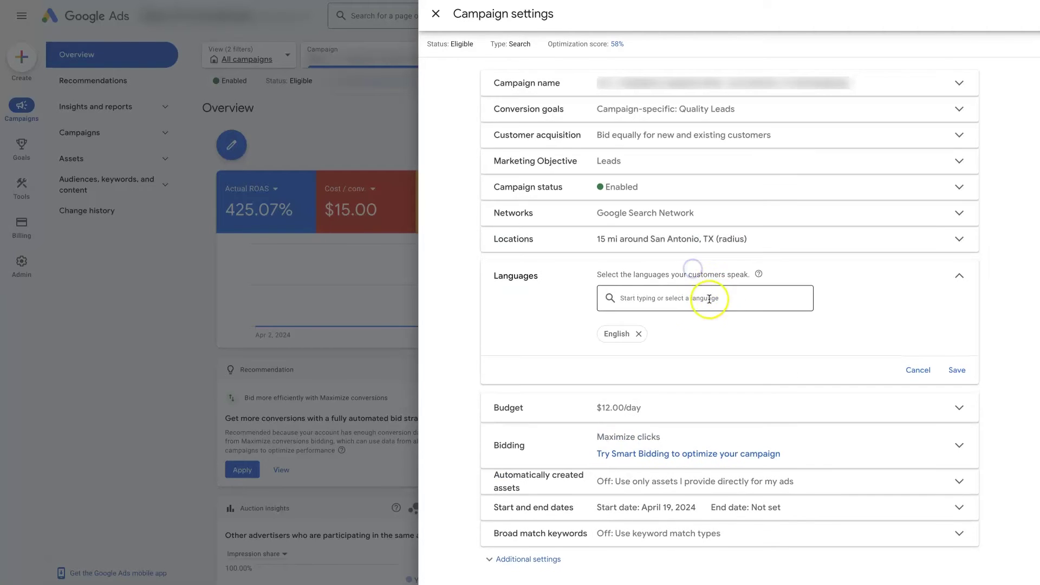
left_click(960, 279)
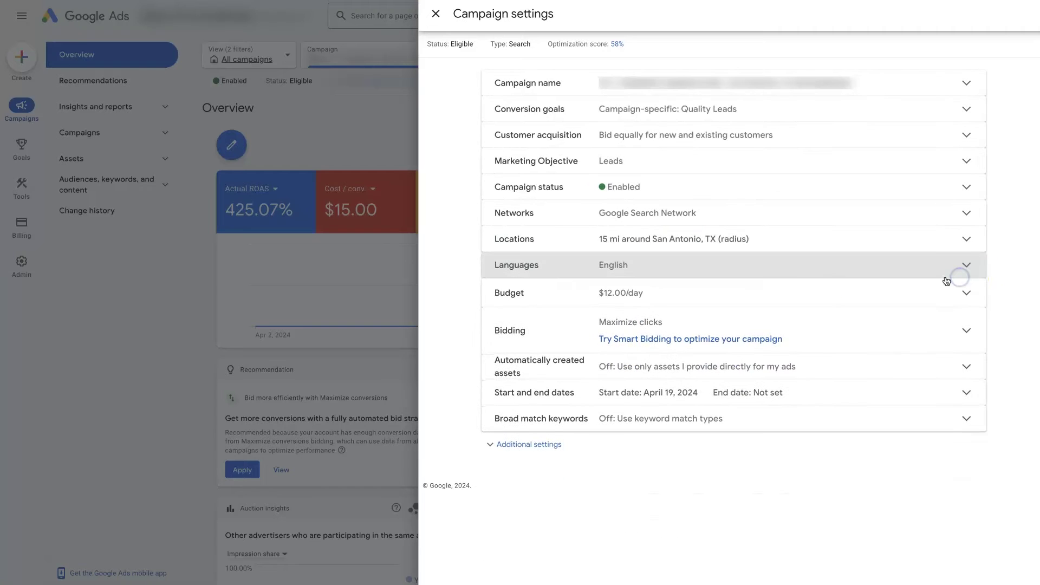
Step: Review the $12.00/day budget with its $15.00, $13.20 and $10.80 estimates
left_click(669, 297)
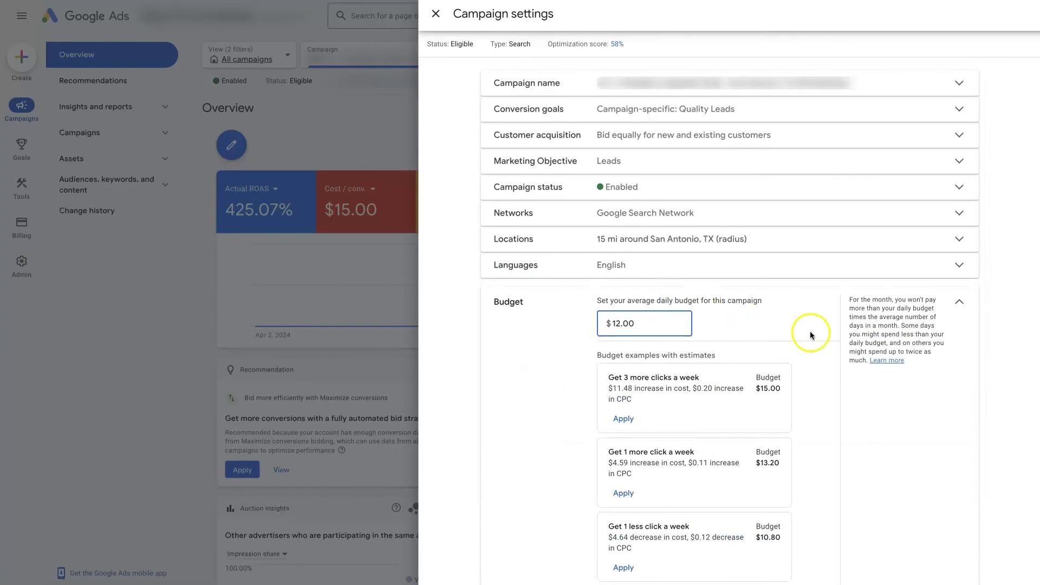
scroll(810, 336, "down", 2)
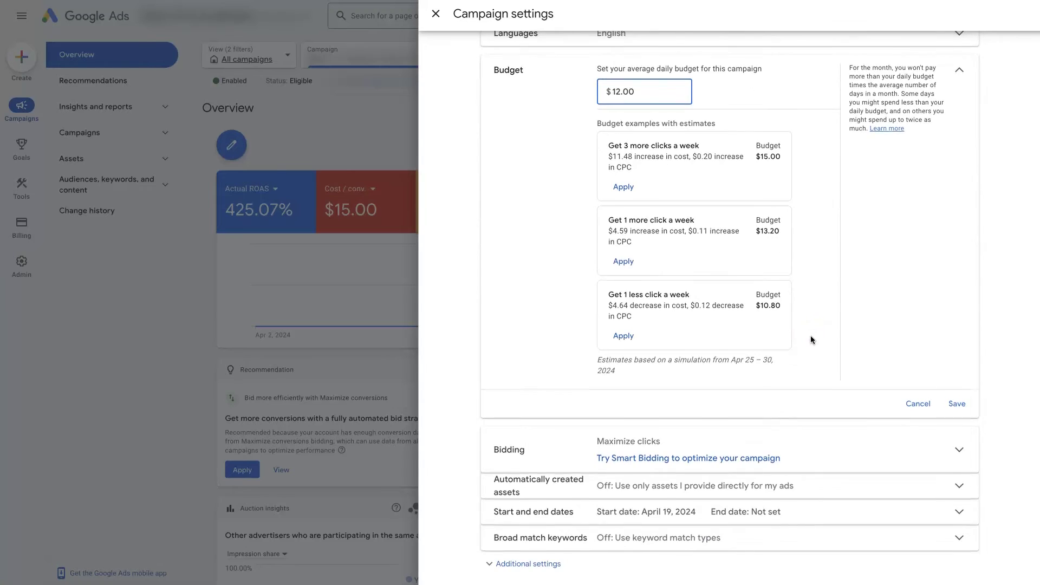
scroll(811, 336, "up", 2)
left_click(958, 158)
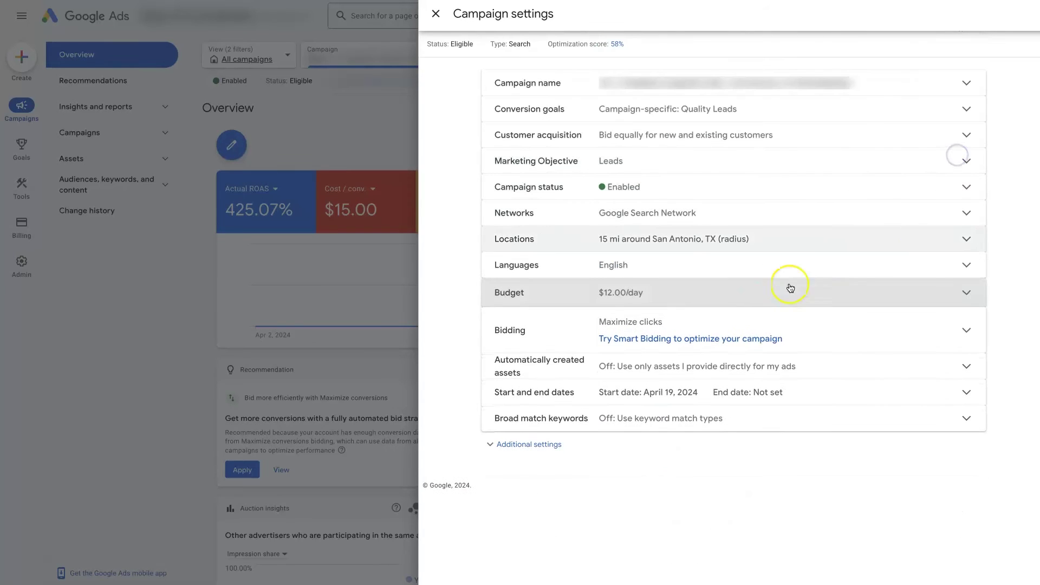
left_click(715, 297)
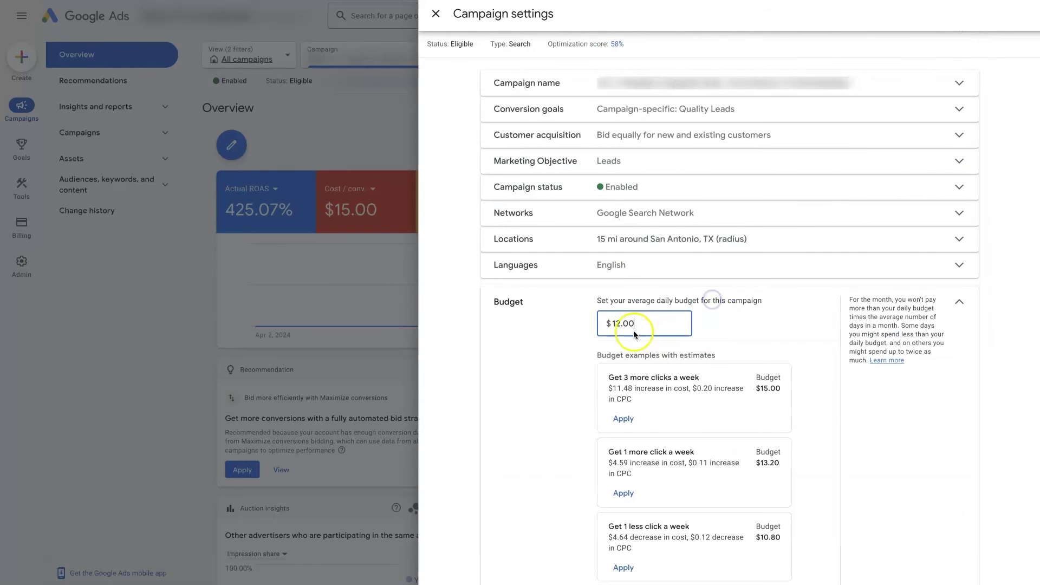
scroll(743, 404, "down", 2)
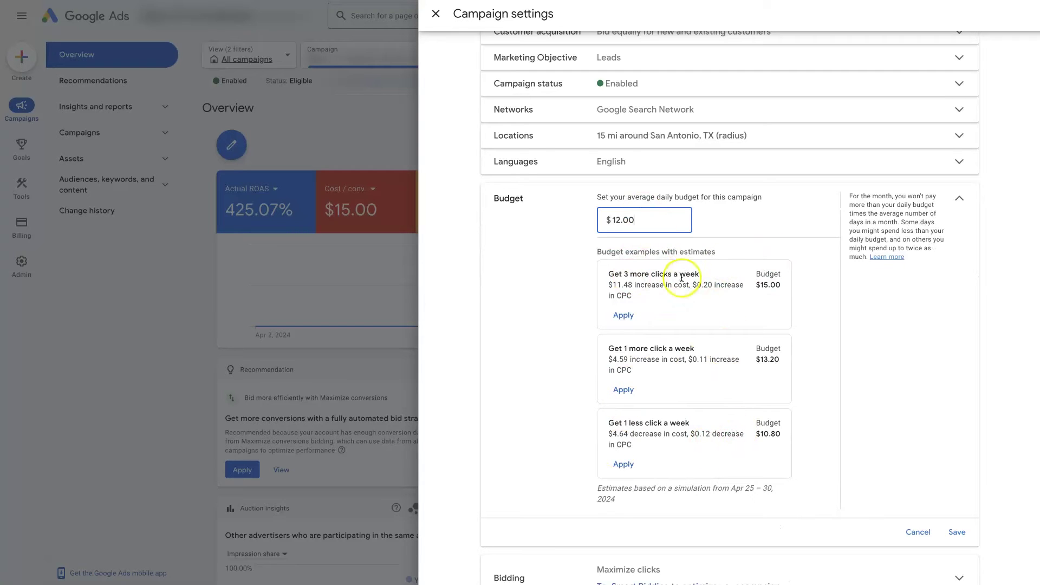
Step: Decline the Maximize conversions suggestion and review the Maximize clicks $5.00 CPC limit
left_click(959, 198)
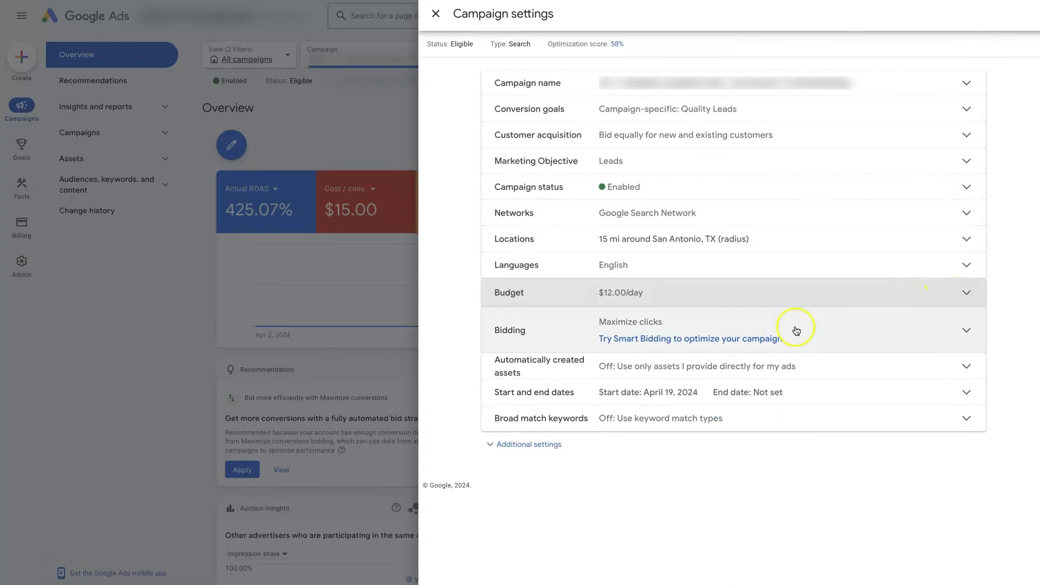
left_click(778, 340)
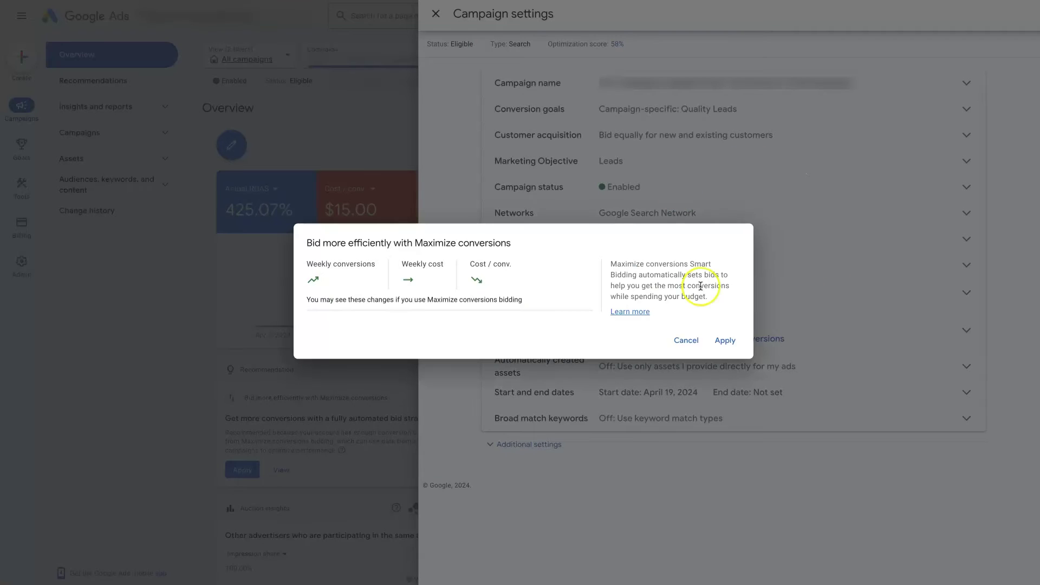
left_click(686, 340)
left_click(966, 332)
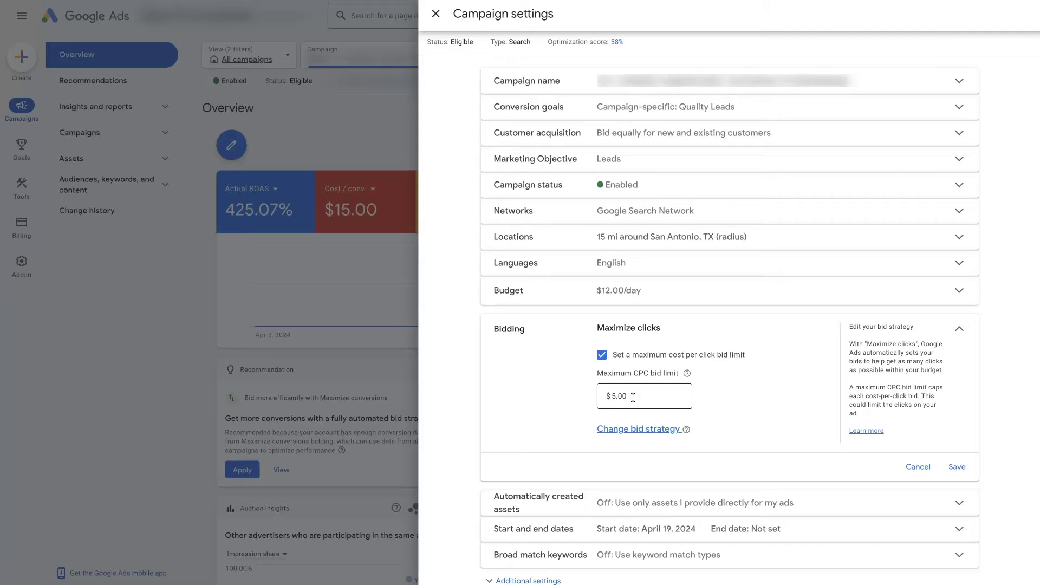
left_click(616, 432)
left_click(958, 331)
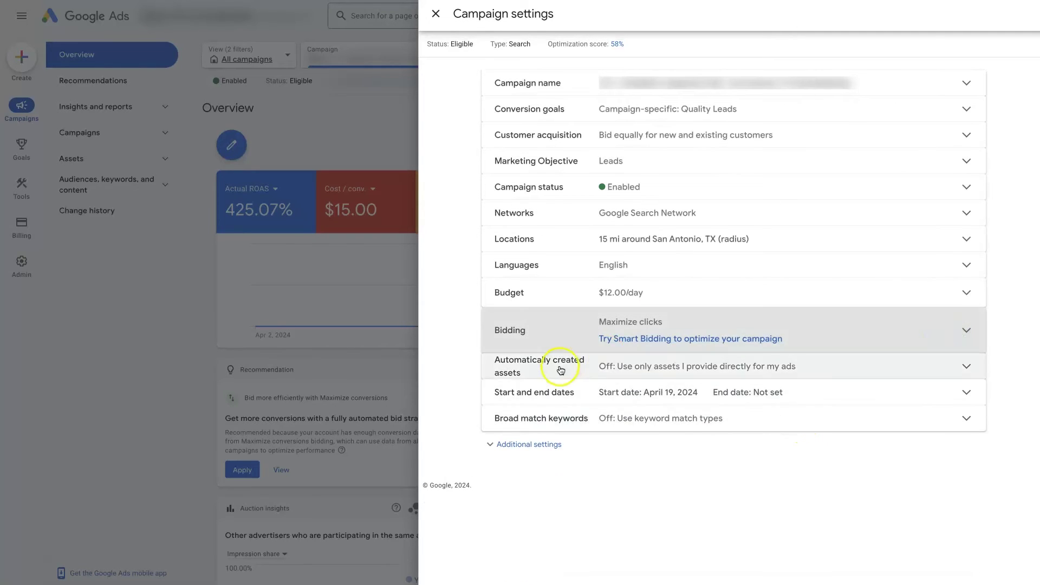
left_click(876, 367)
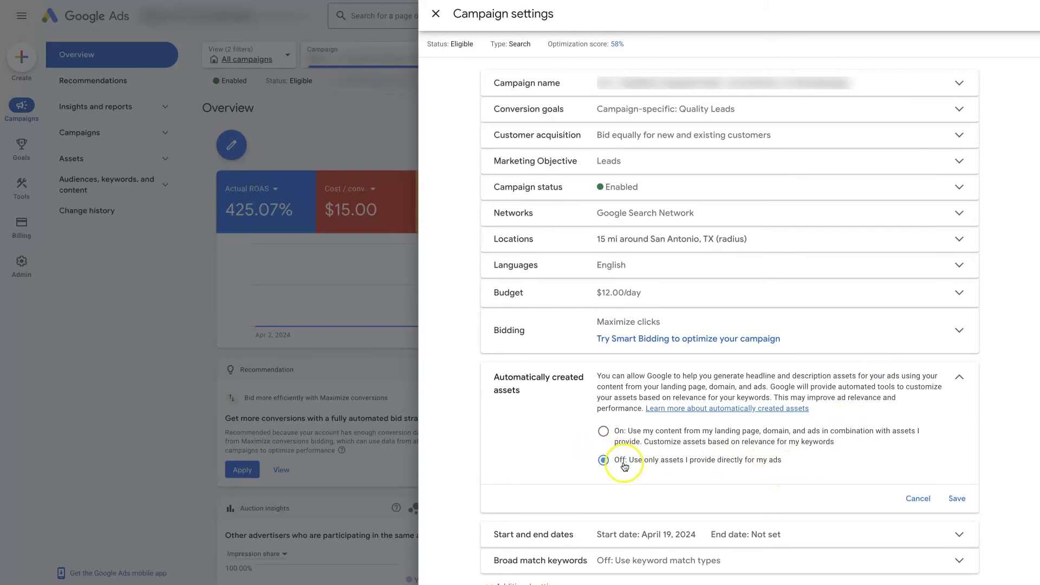
scroll(753, 463, "down", 1)
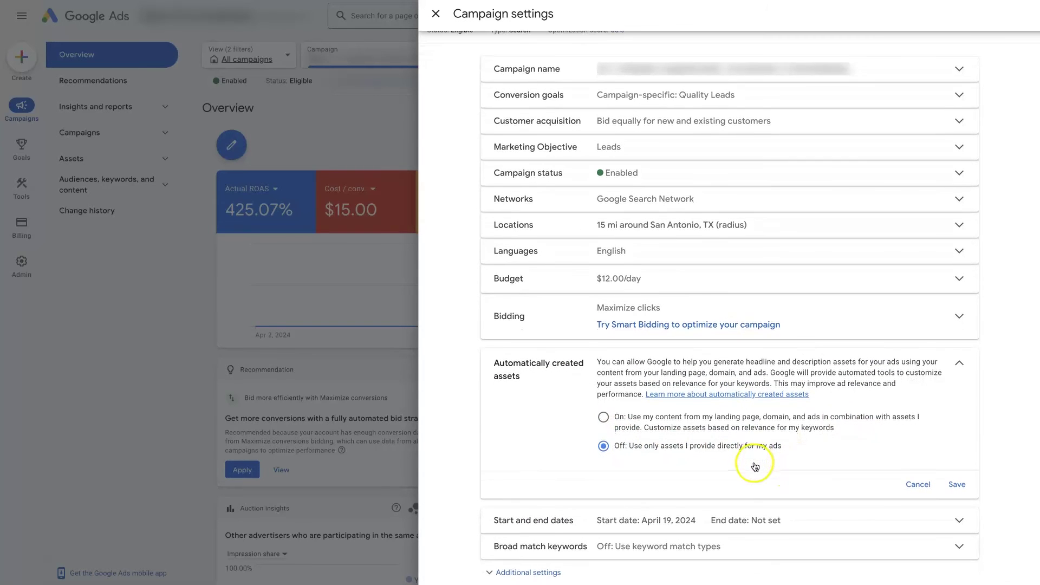
scroll(764, 447, "down", 1)
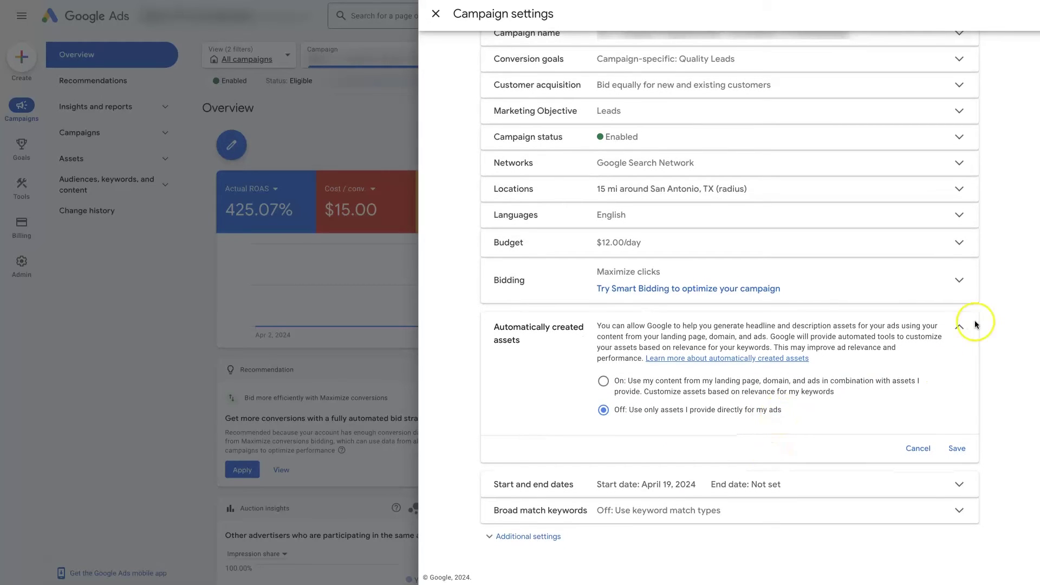
left_click(957, 325)
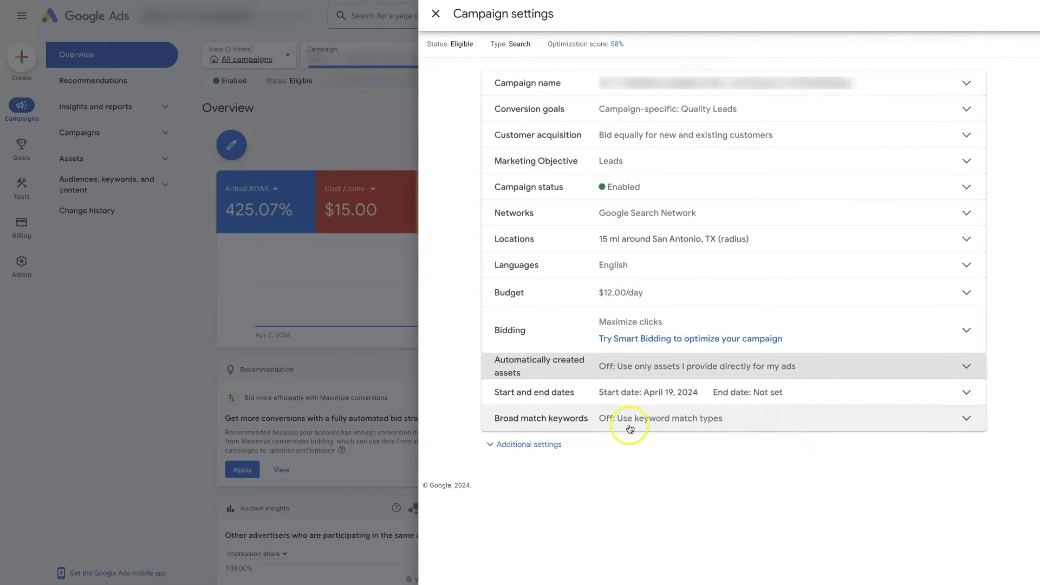
left_click(561, 400)
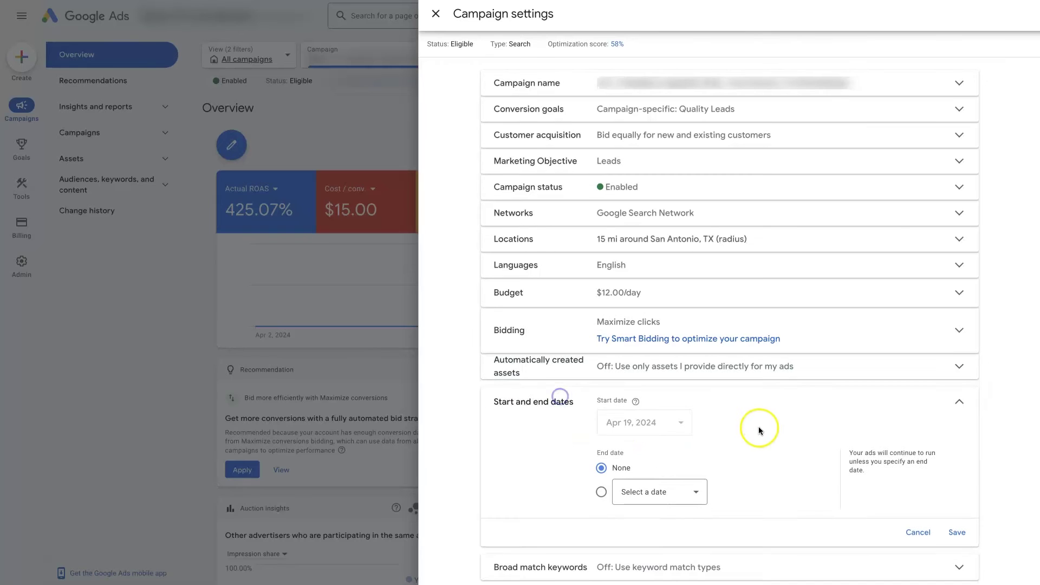
scroll(757, 438, "down", 1)
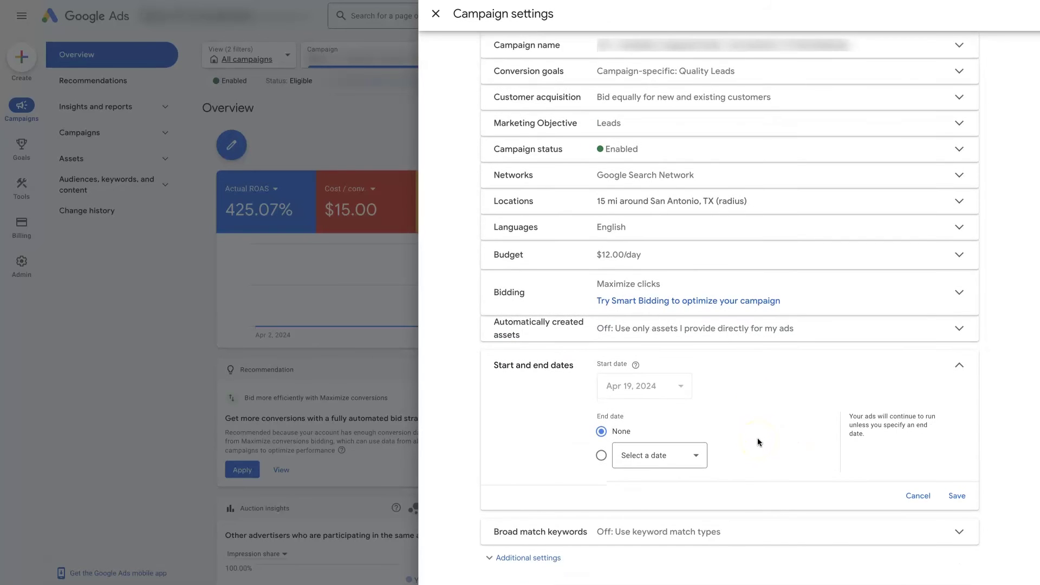
left_click(756, 436)
Step: Close the dates editor and review broad match keywords, leaving it Off
left_click(958, 368)
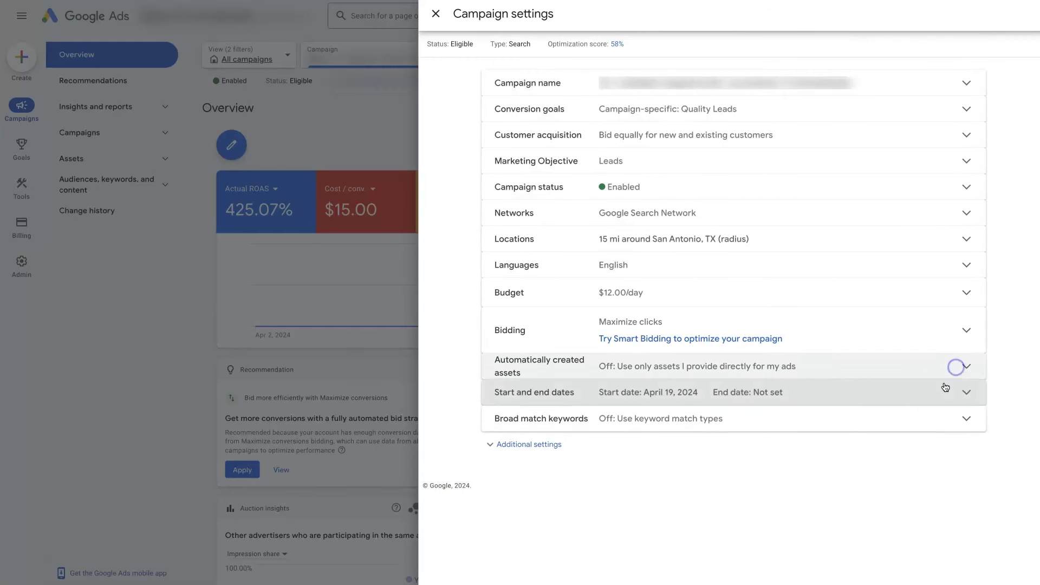
left_click(737, 424)
scroll(768, 472, "down", 1)
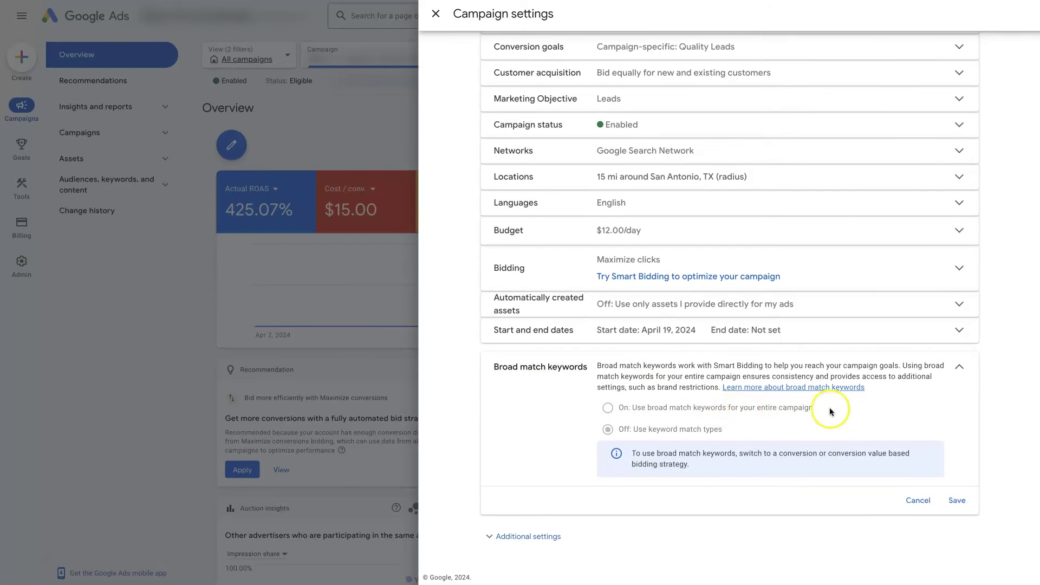
left_click(961, 370)
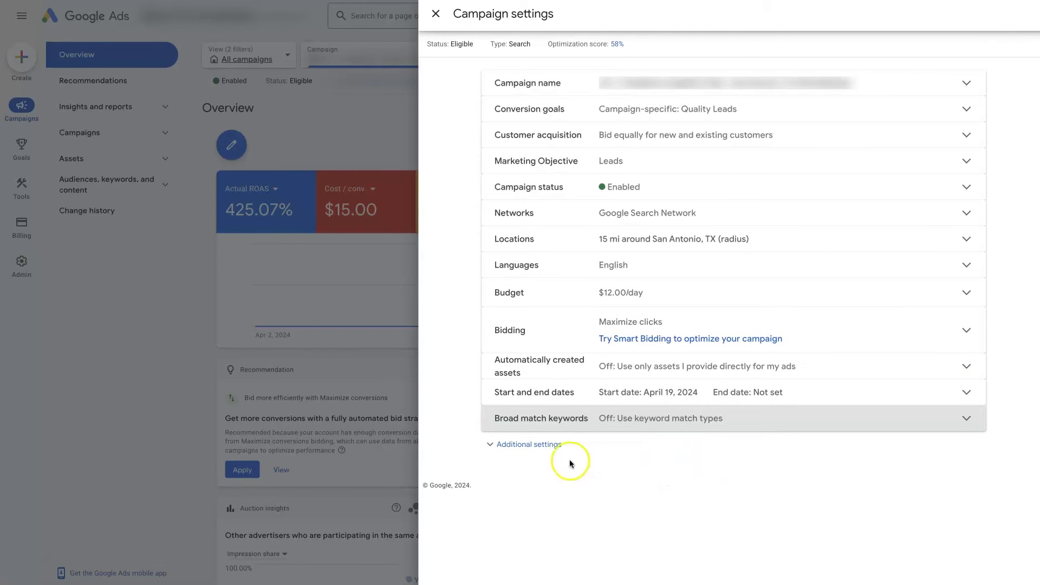
left_click(542, 449)
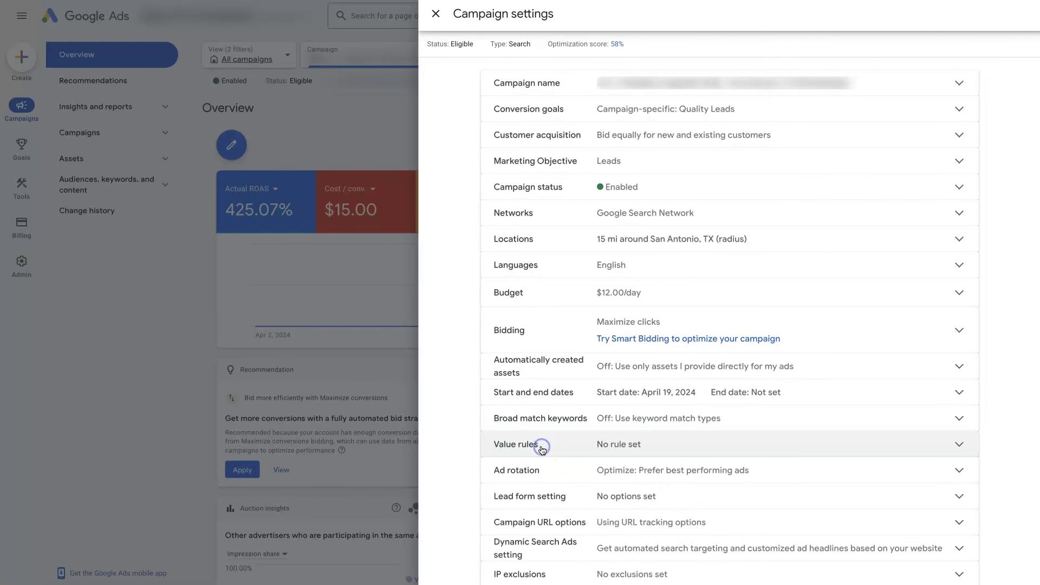
scroll(544, 453, "down", 2)
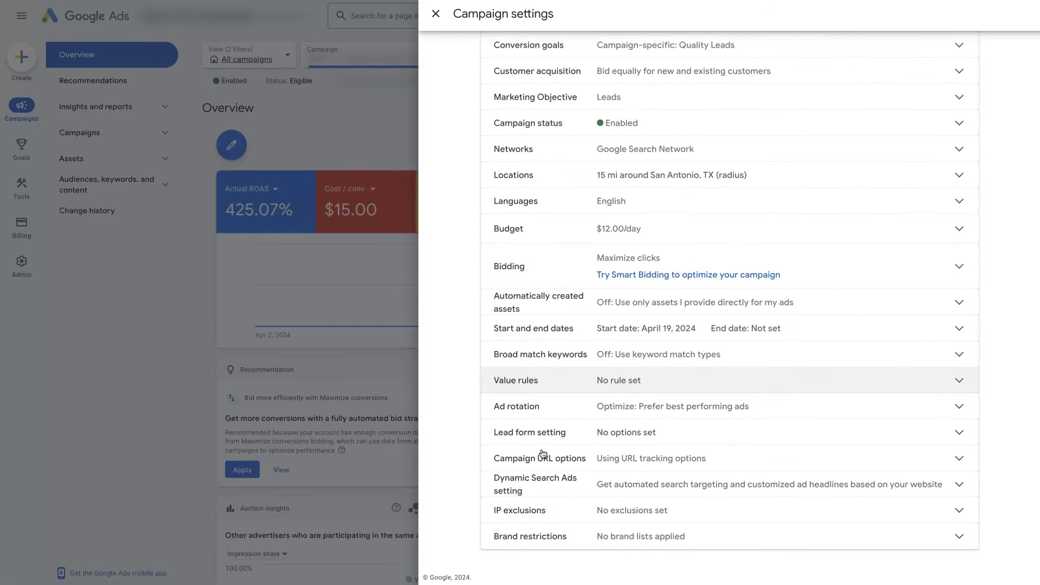
left_click(959, 383)
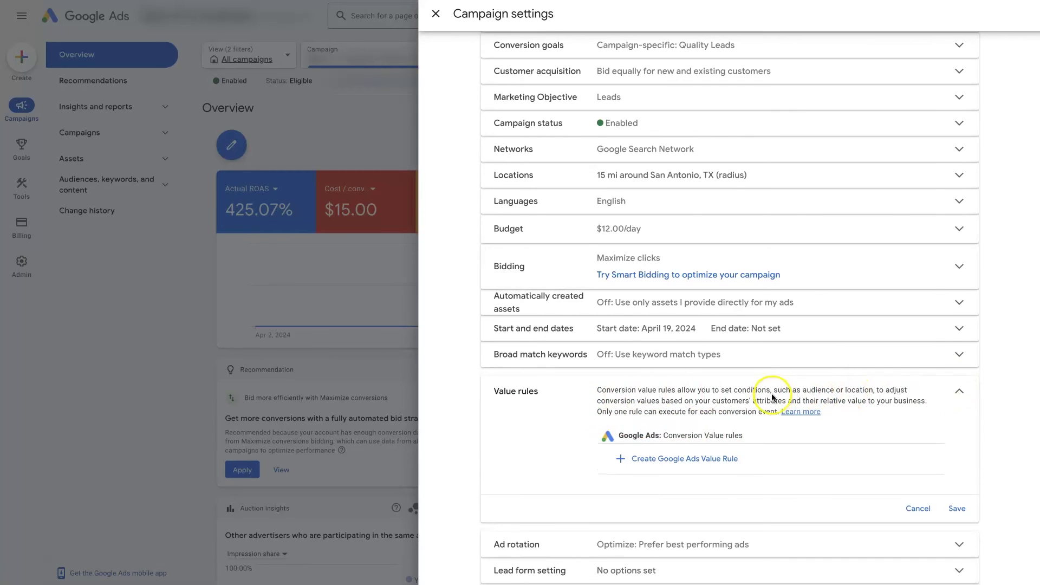
left_click(960, 391)
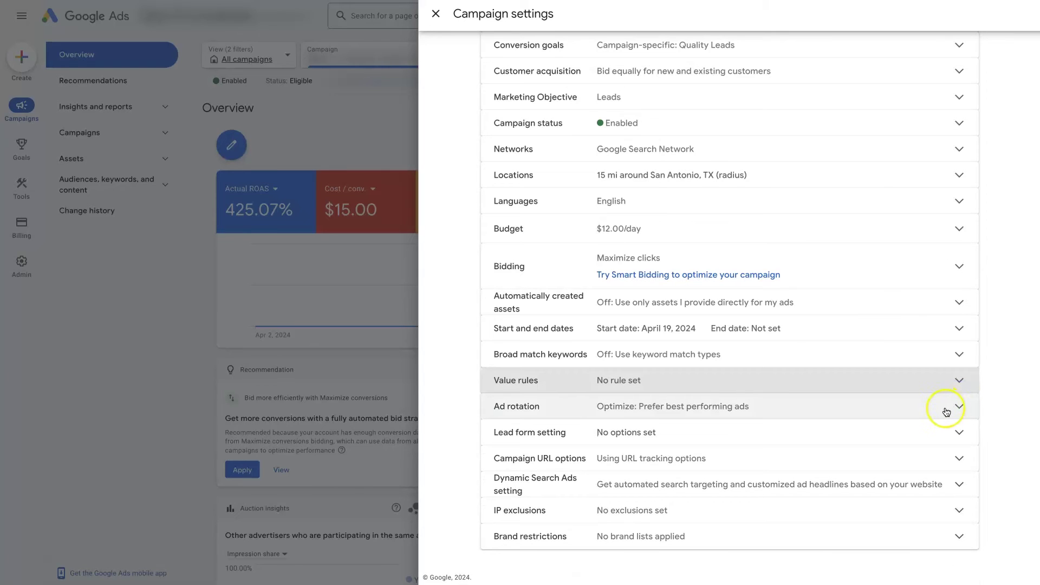
left_click(822, 412)
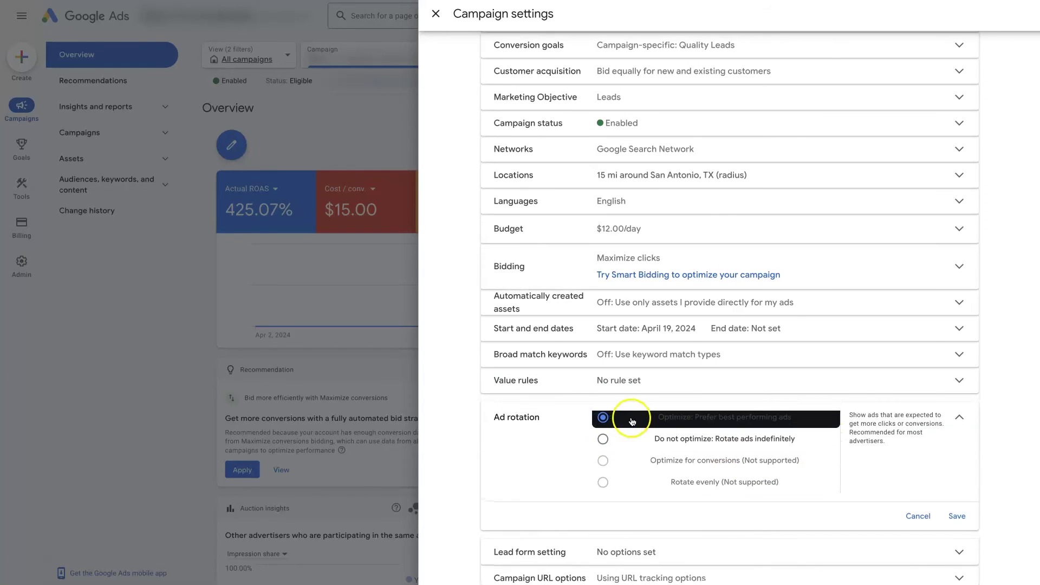
left_click(963, 417)
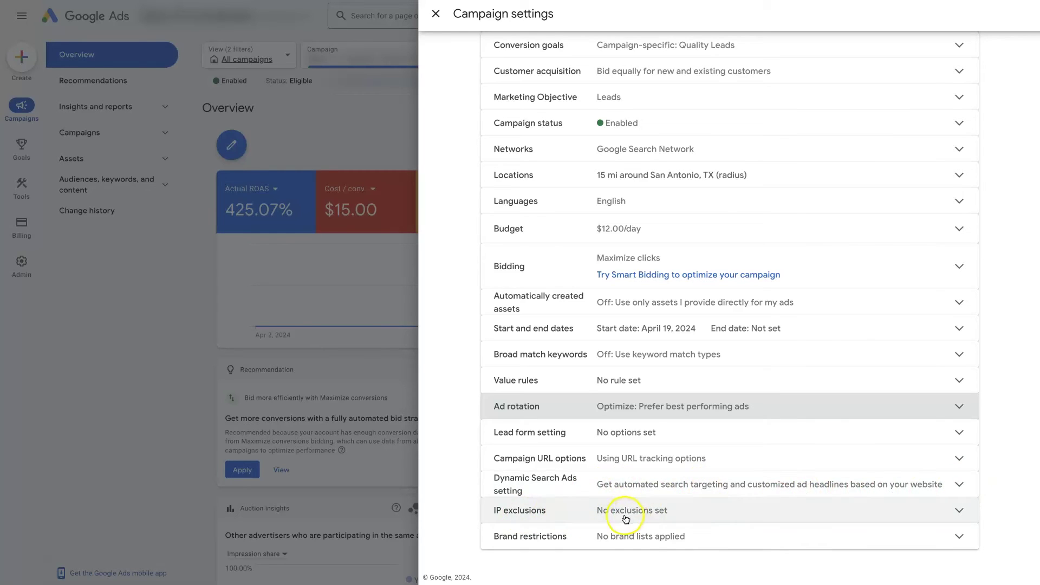
left_click(747, 542)
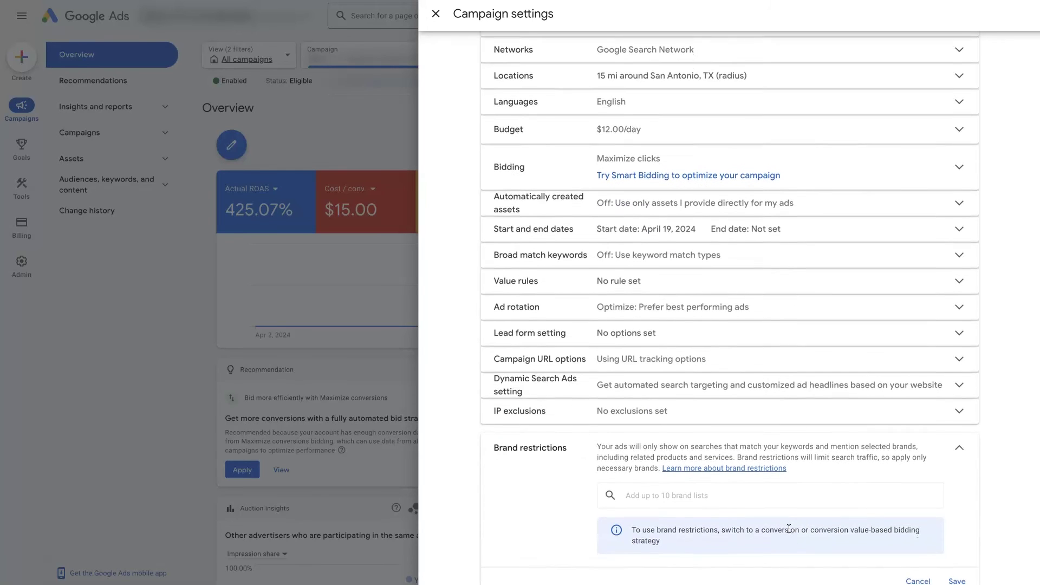
Step: Close the brand restrictions setting and return to the top of Campaign settings
left_click(958, 404)
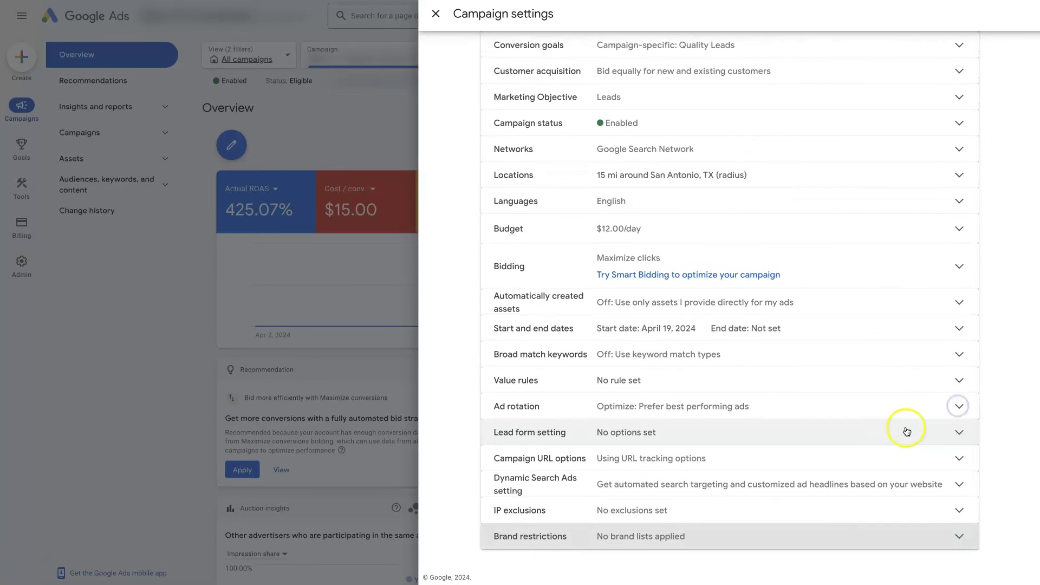
scroll(949, 423, "up", 2)
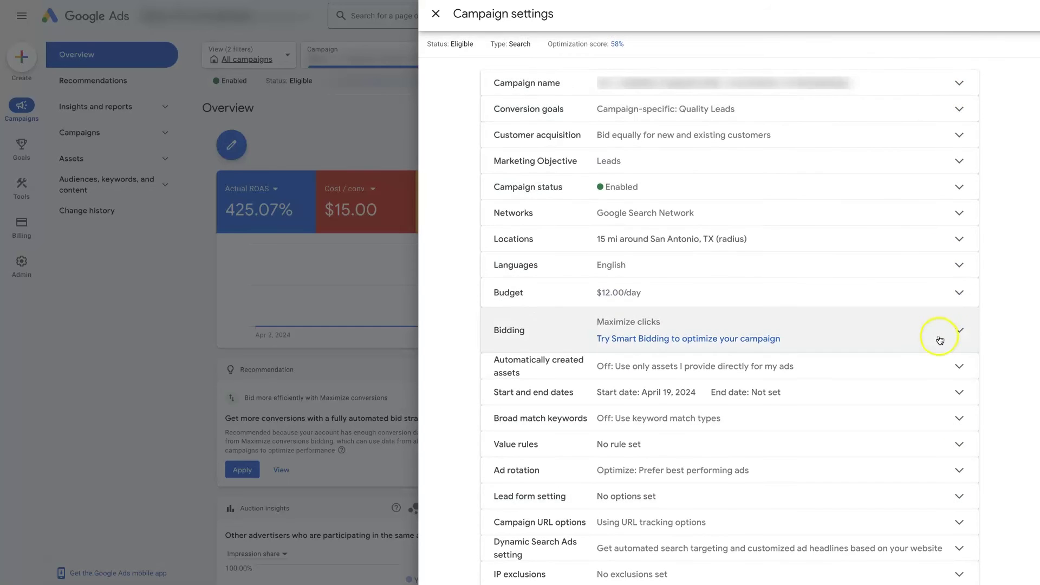
scroll(938, 340, "down", 2)
scroll(939, 347, "up", 2)
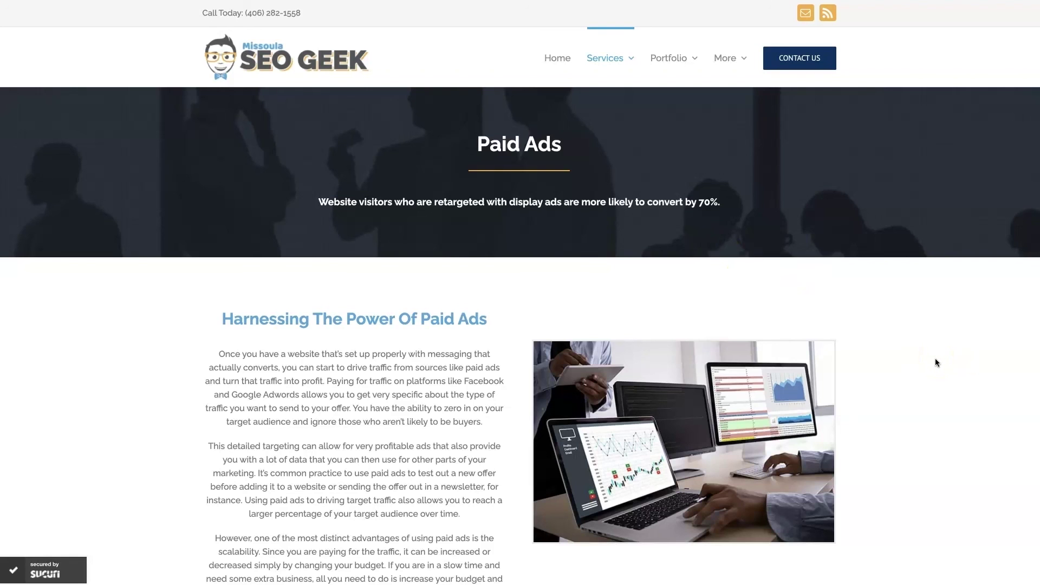
scroll(921, 403, "down", 15)
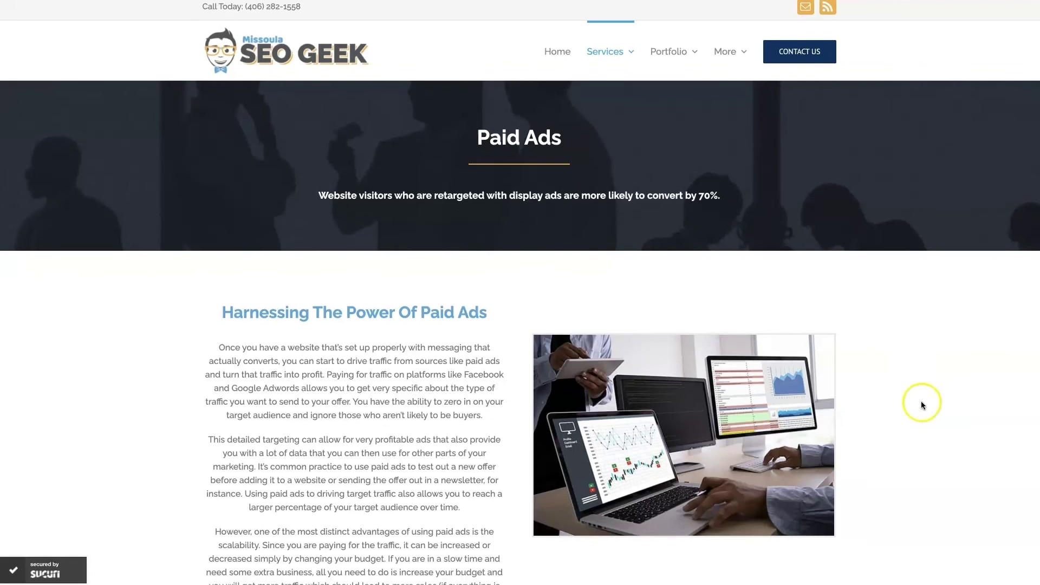
scroll(921, 403, "down", 4)
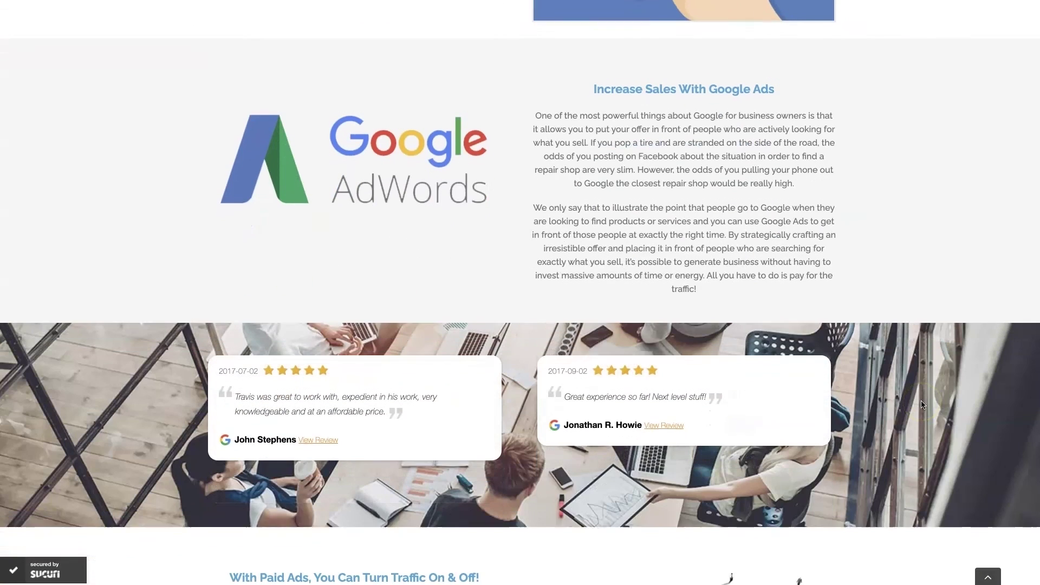
scroll(922, 404, "up", 1)
left_click(466, 463)
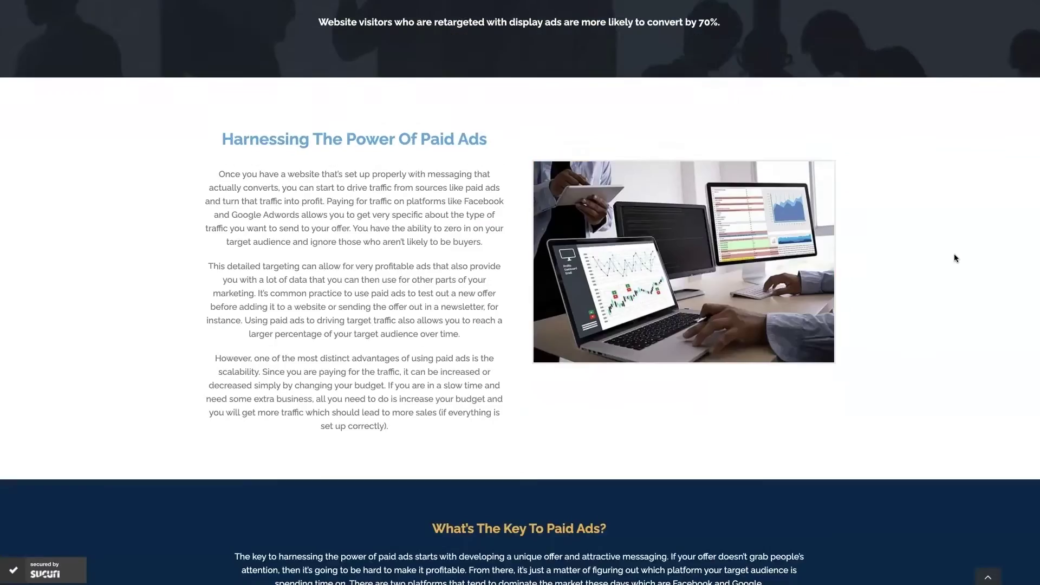
scroll(387, 81, "up", 3)
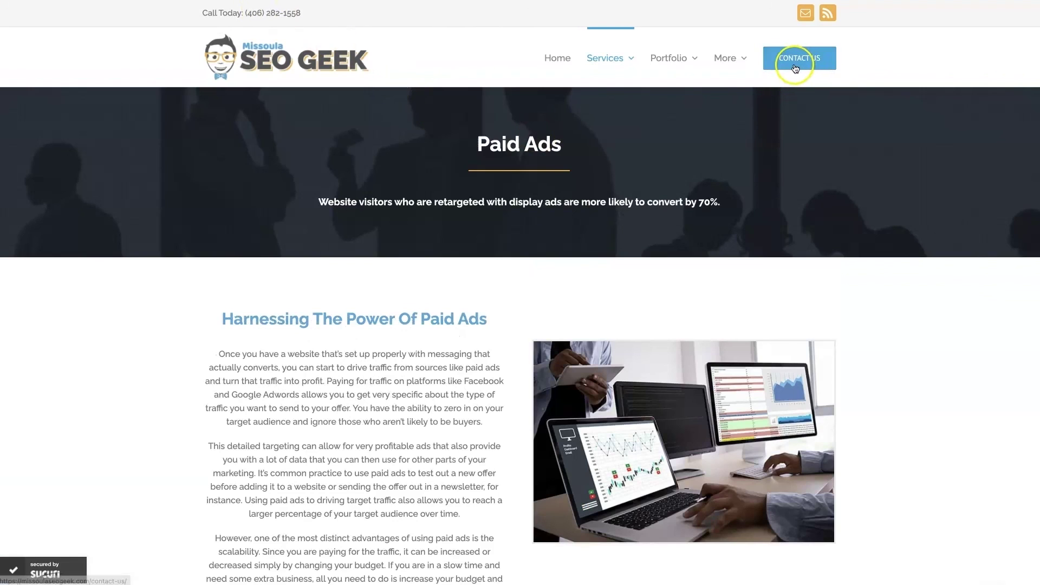